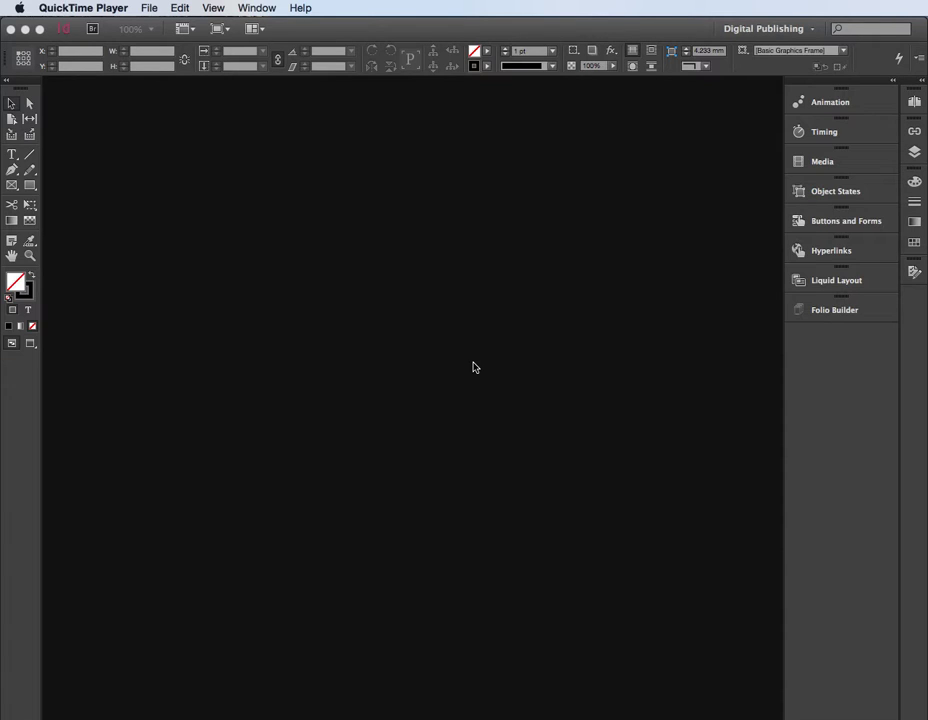
Create a new document with Digital Publishing intent at iPad page size, without a primary text frame
click(475, 367)
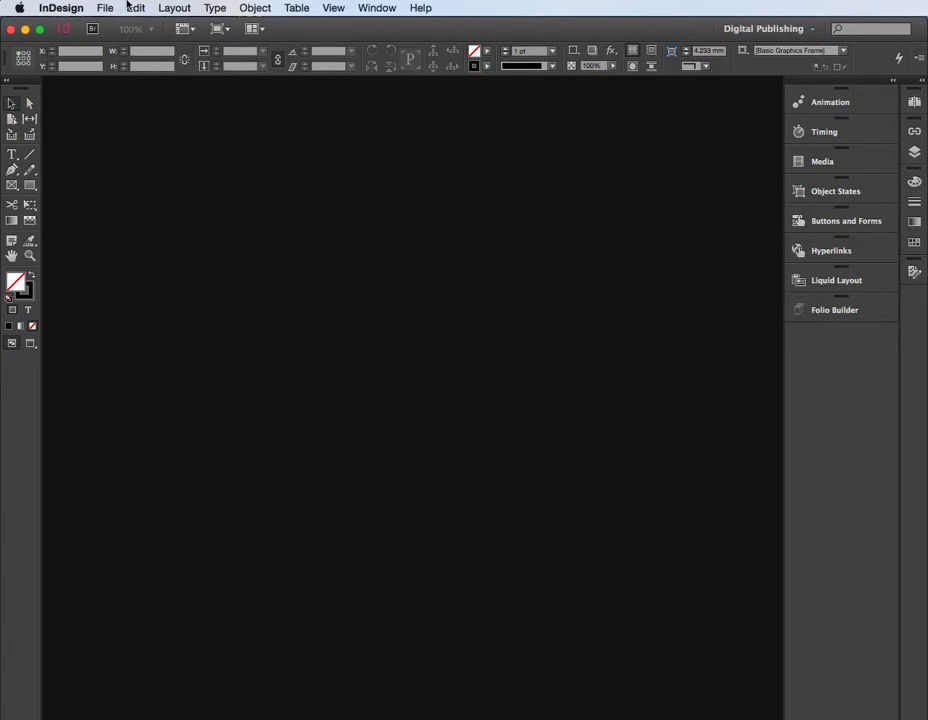
click(105, 9)
mouse_move(118, 25)
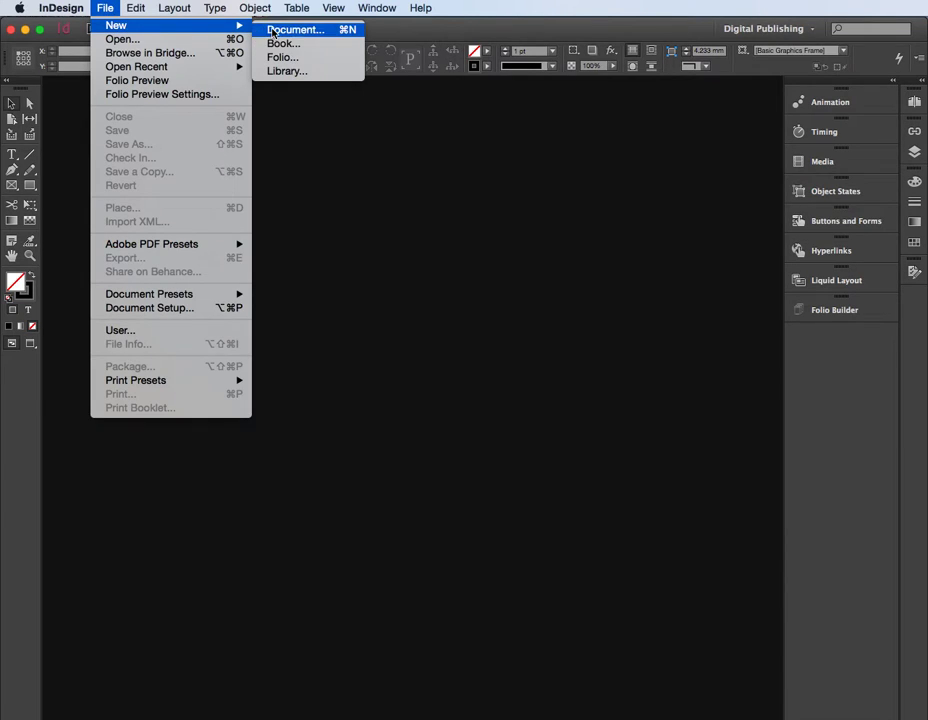
click(272, 30)
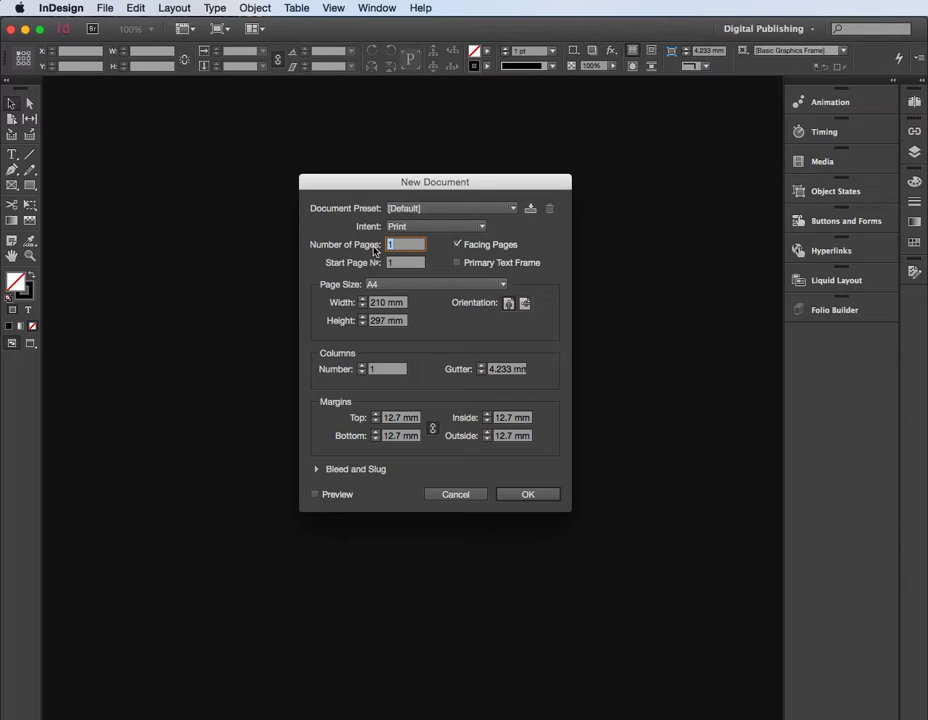
click(481, 227)
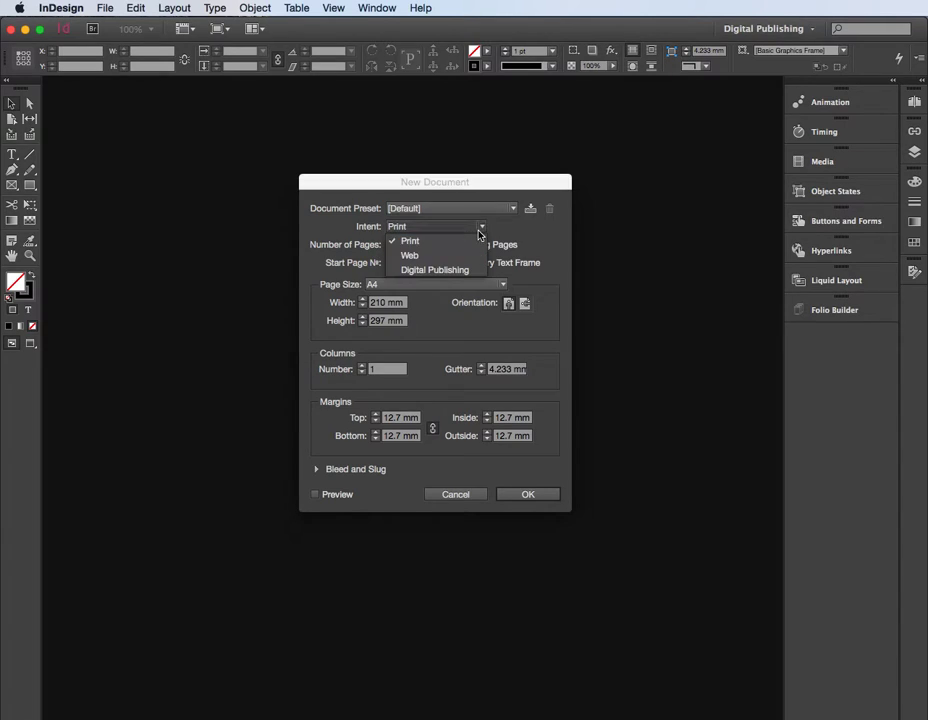
click(428, 270)
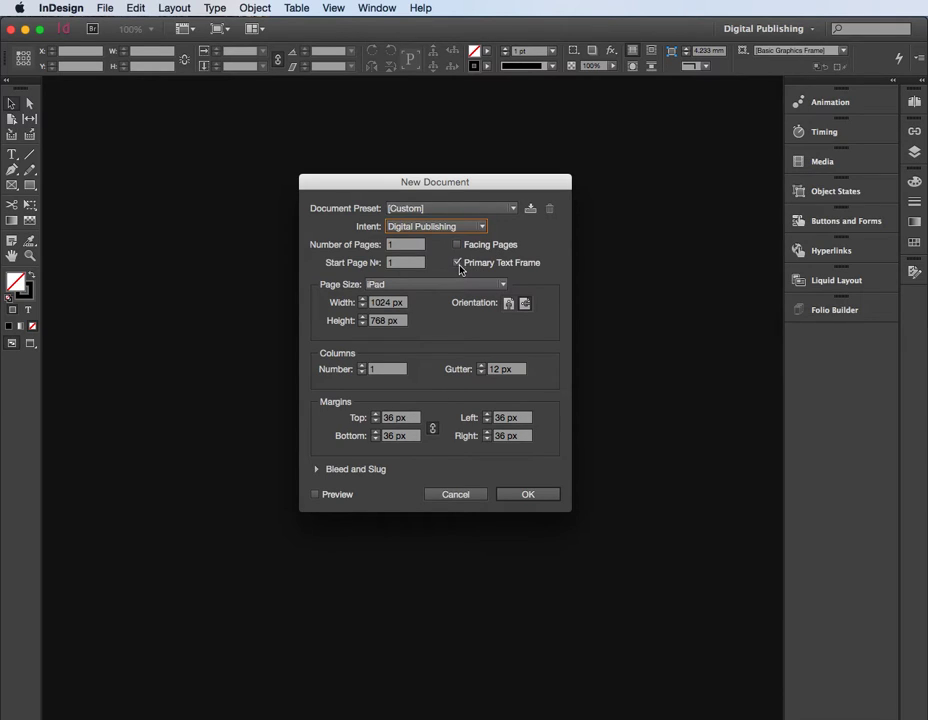
click(458, 263)
click(529, 495)
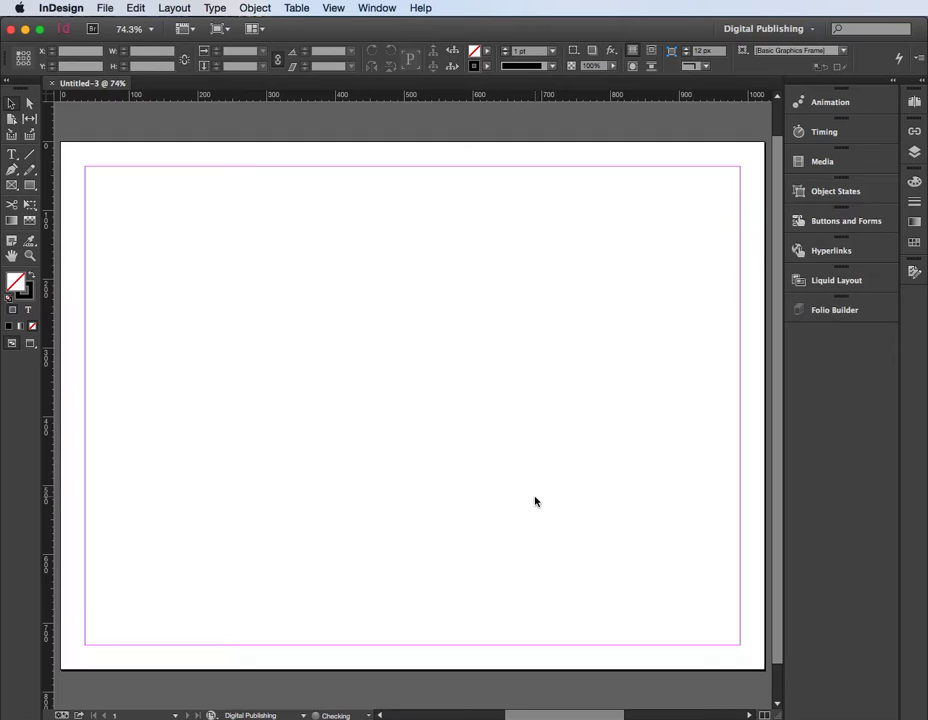
Draw a tall text frame about 248 × 652 px on the page and fill it with placeholder text
click(13, 154)
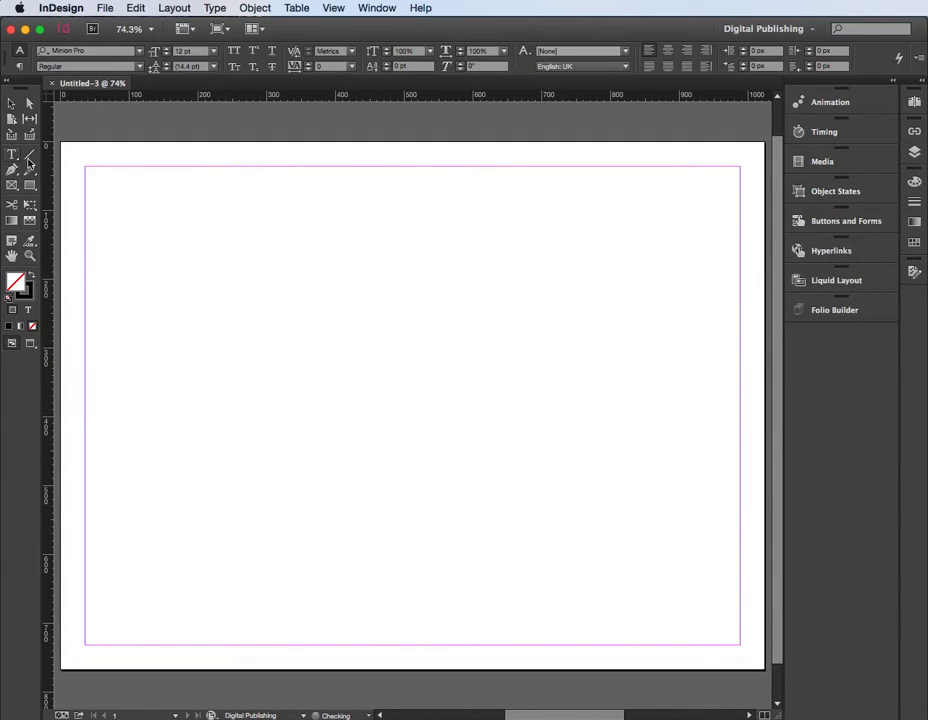
drag(152, 189, 324, 631)
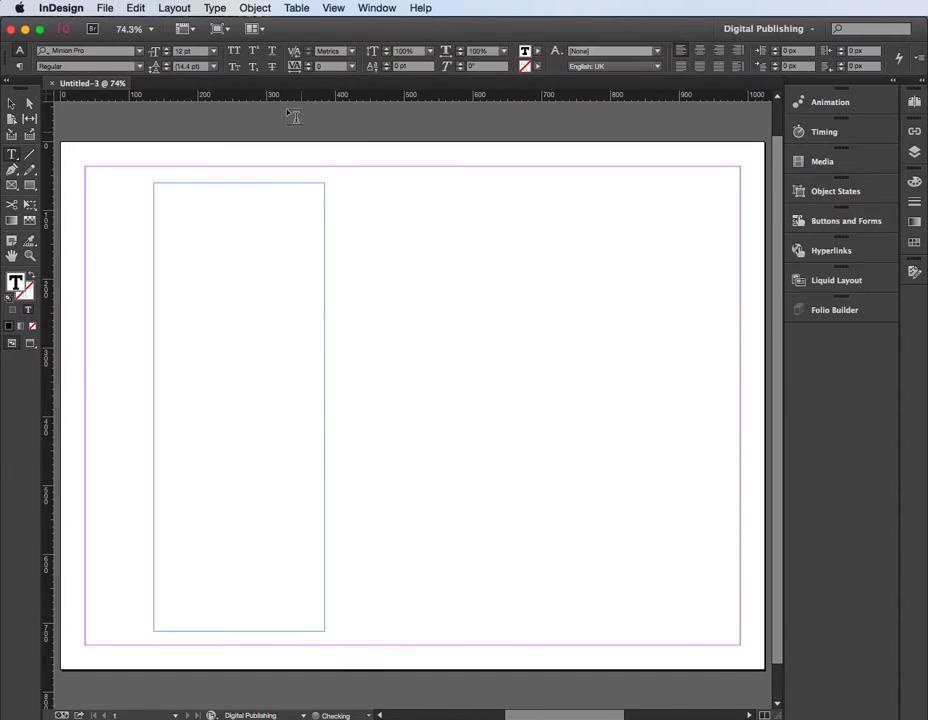
click(215, 8)
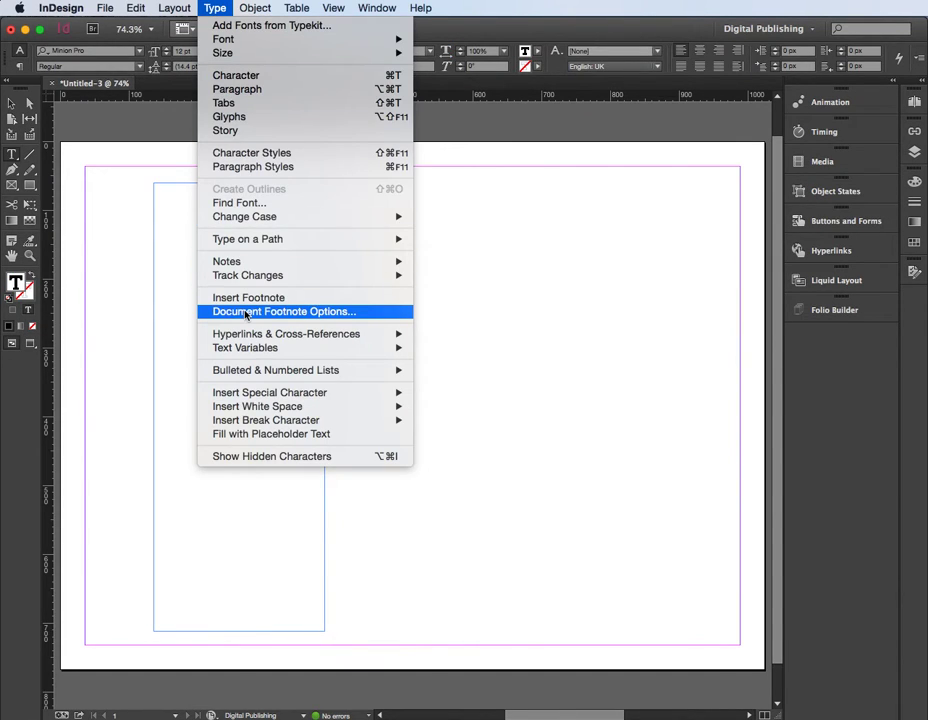
click(246, 434)
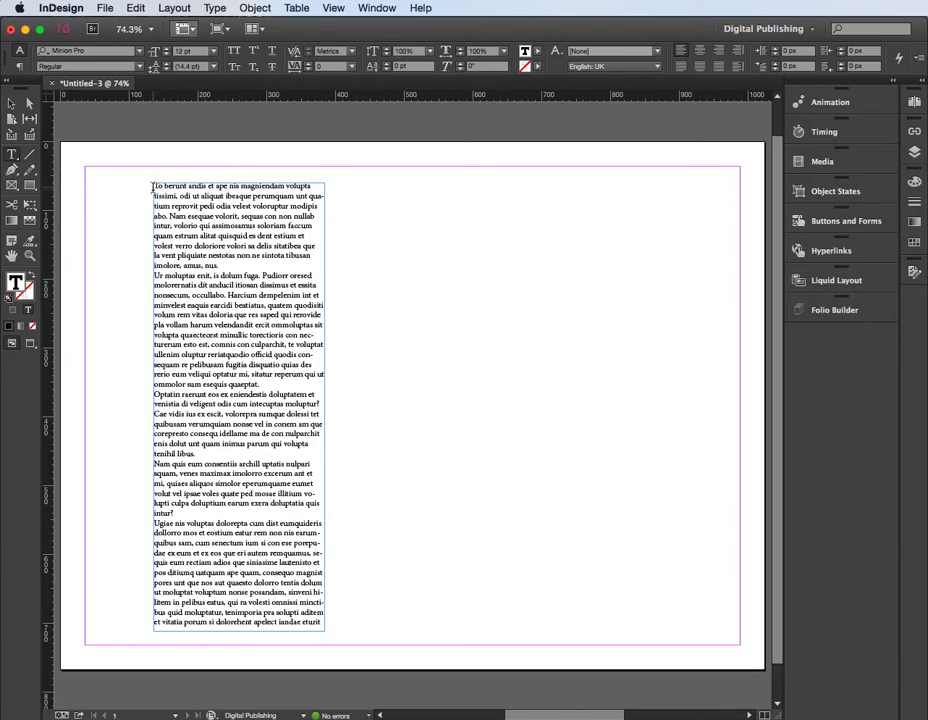
Draw a rectangular graphics frame about 274 × 198 px and move it beside the text column to about X 424, Y 54 px
click(12, 188)
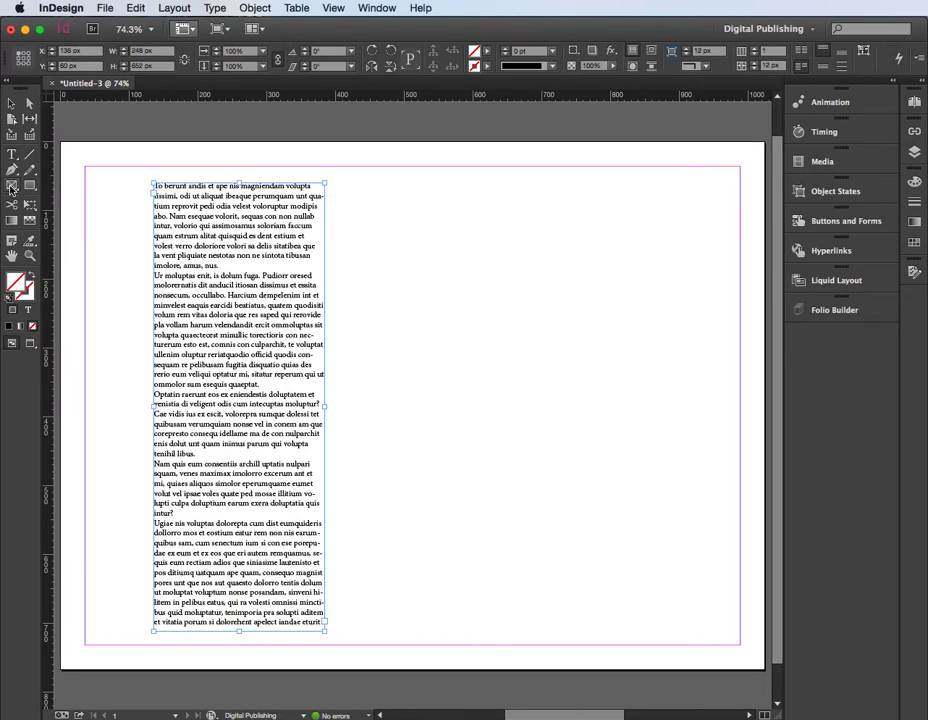
drag(148, 178, 336, 312)
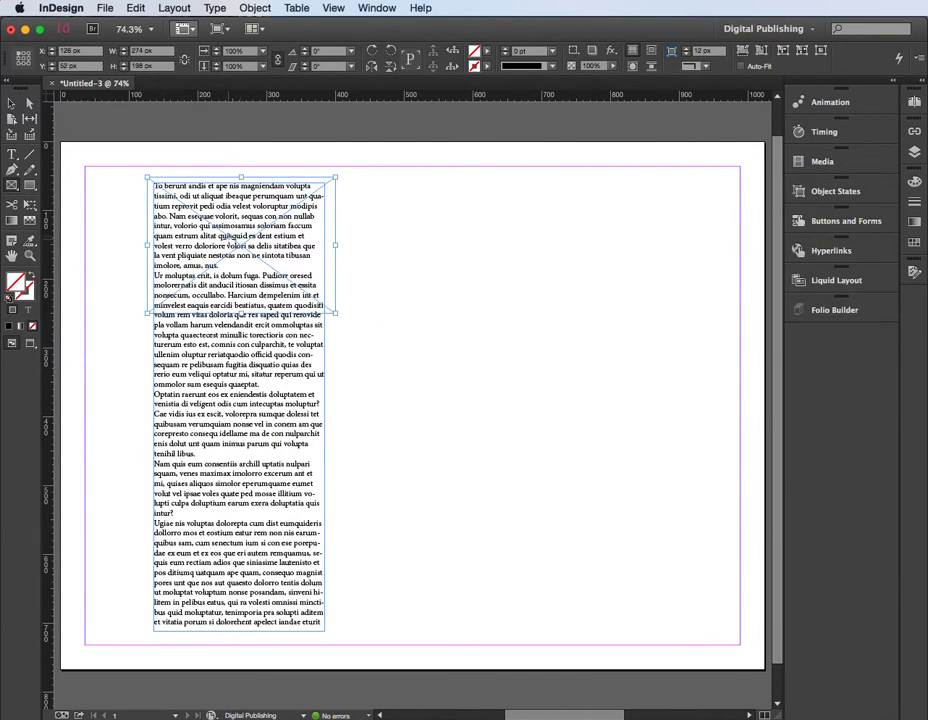
click(10, 103)
drag(240, 256, 441, 257)
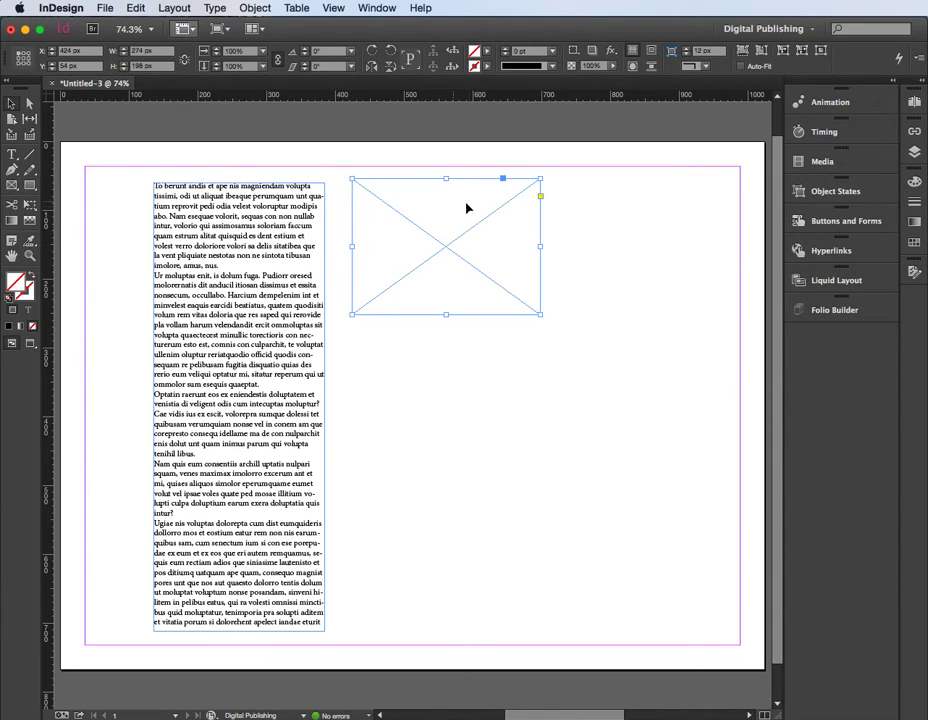
Cut the long text frame and paste it into the empty rectangular frame
click(257, 269)
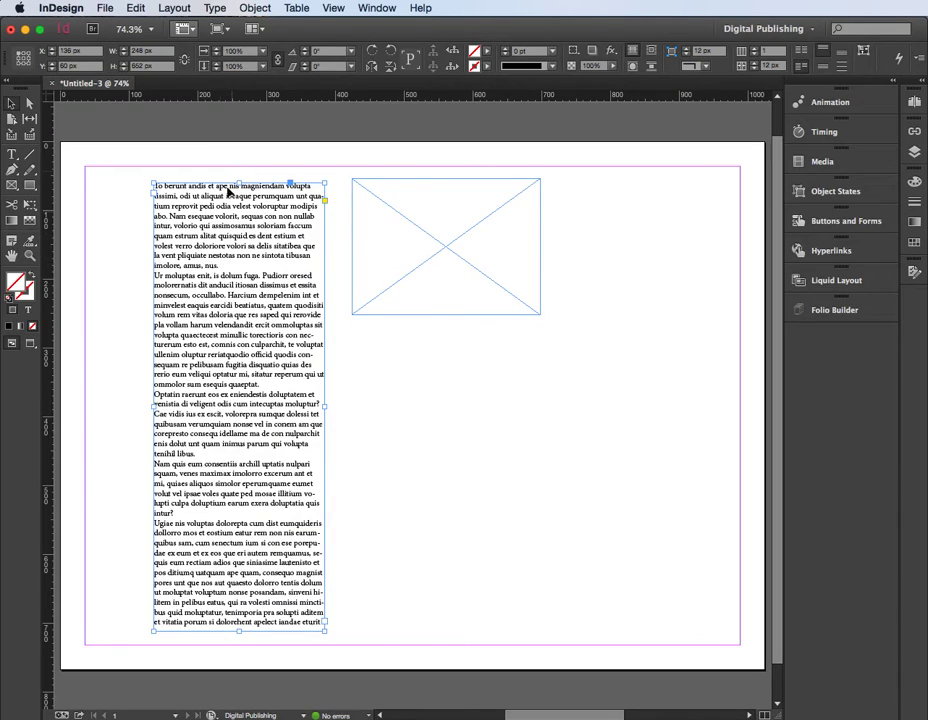
click(135, 7)
click(145, 61)
click(264, 143)
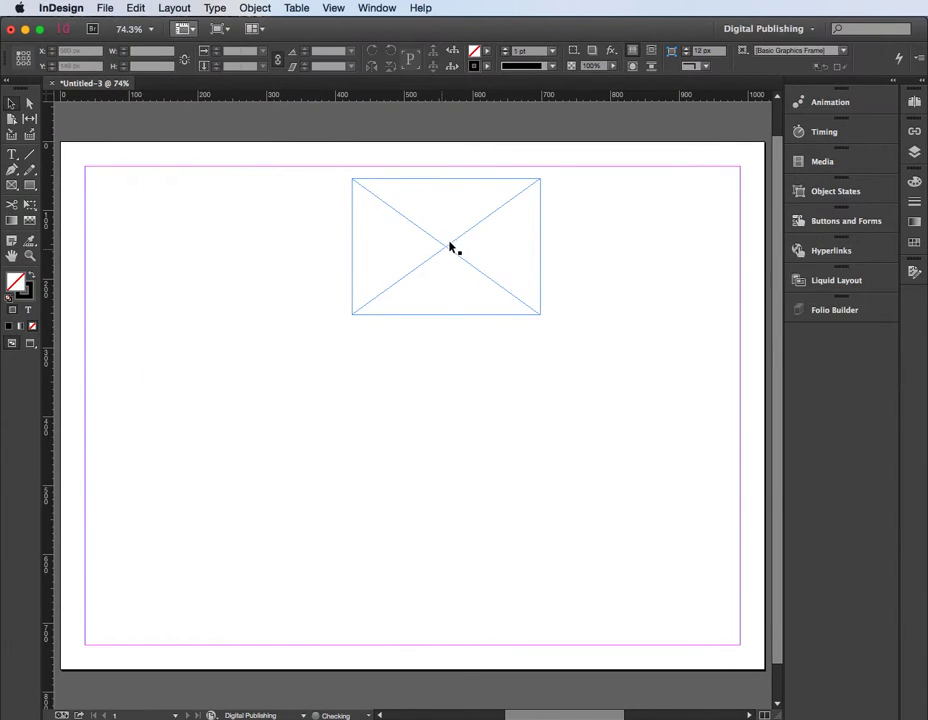
click(443, 248)
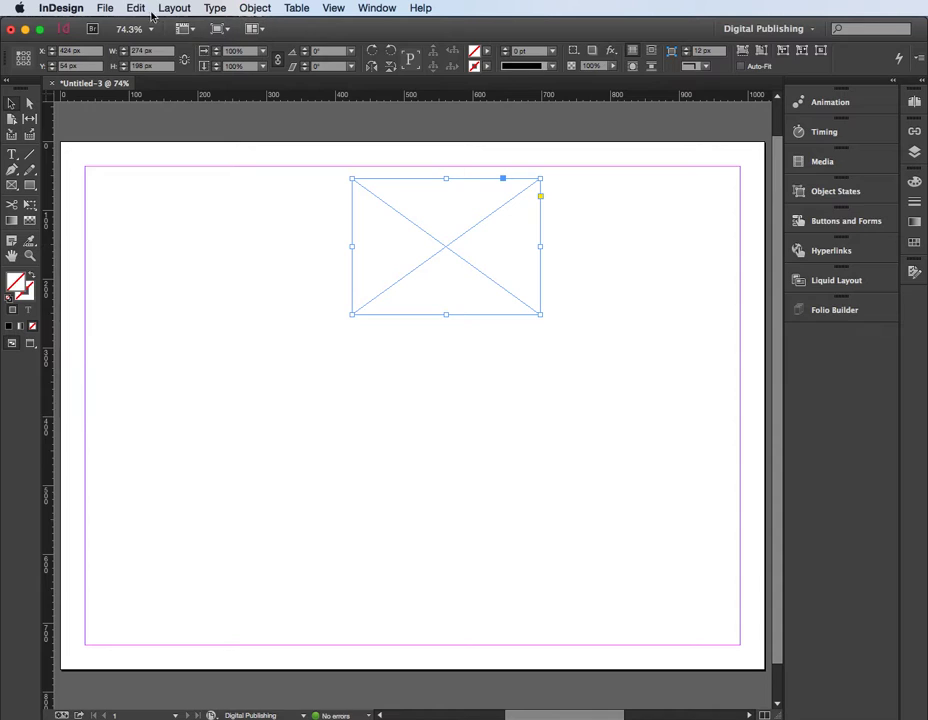
click(136, 8)
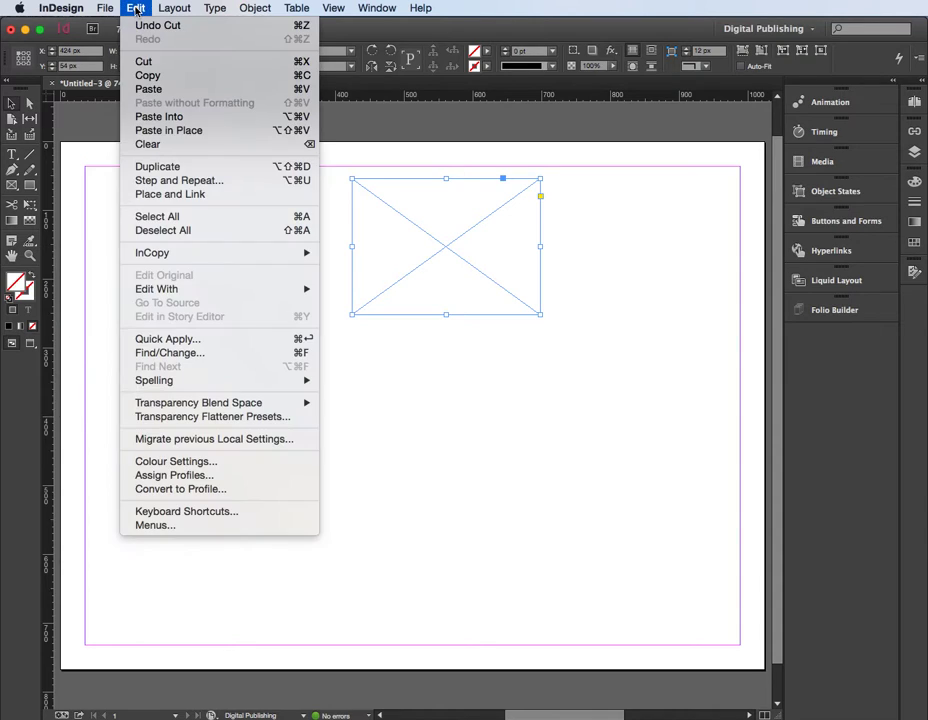
click(175, 117)
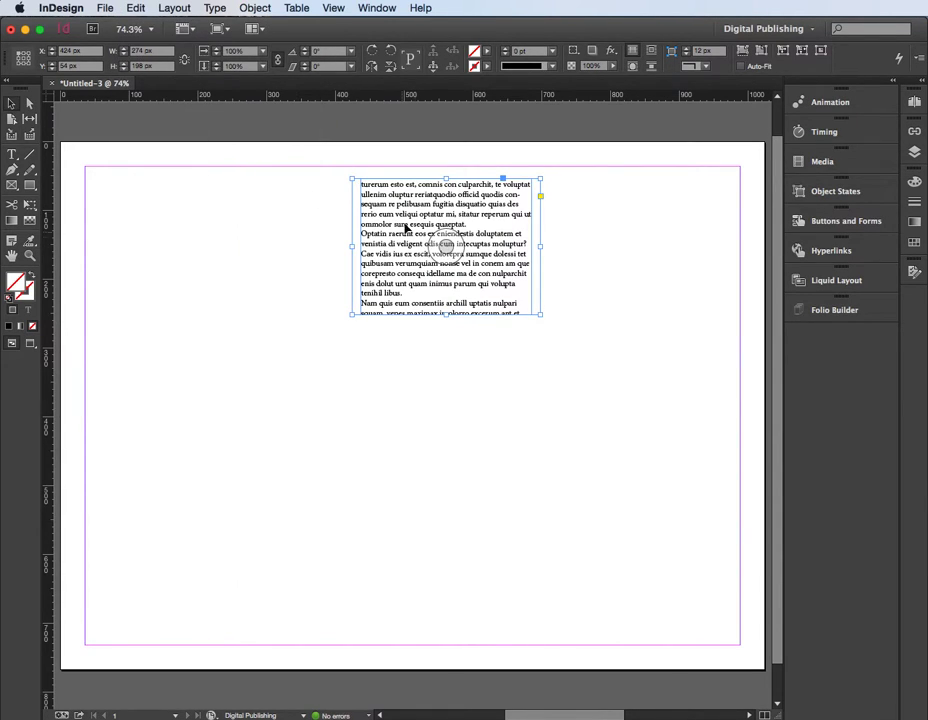
Move the container frame to about X 144, Y 108 px and shift the nested text down so its opening lines start at the frame's top
drag(430, 186, 235, 225)
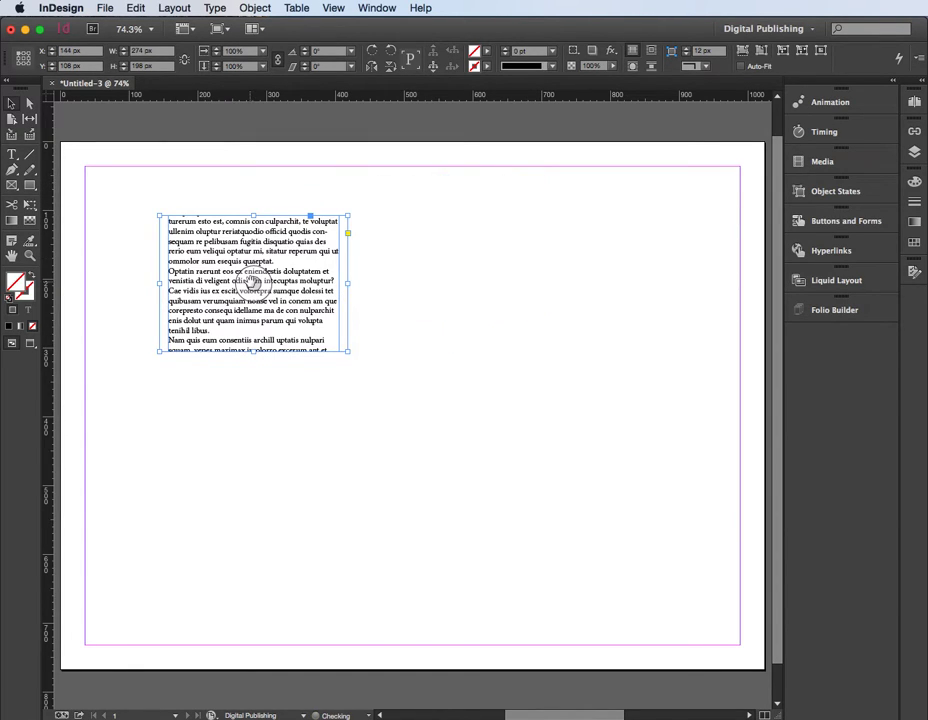
drag(253, 284, 255, 455)
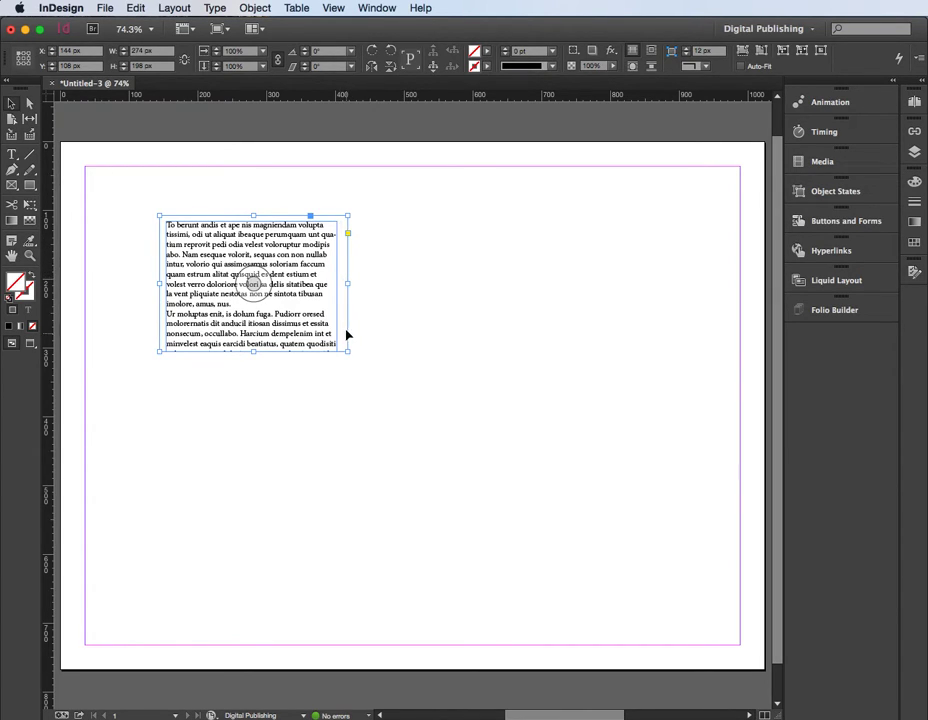
drag(348, 284, 340, 284)
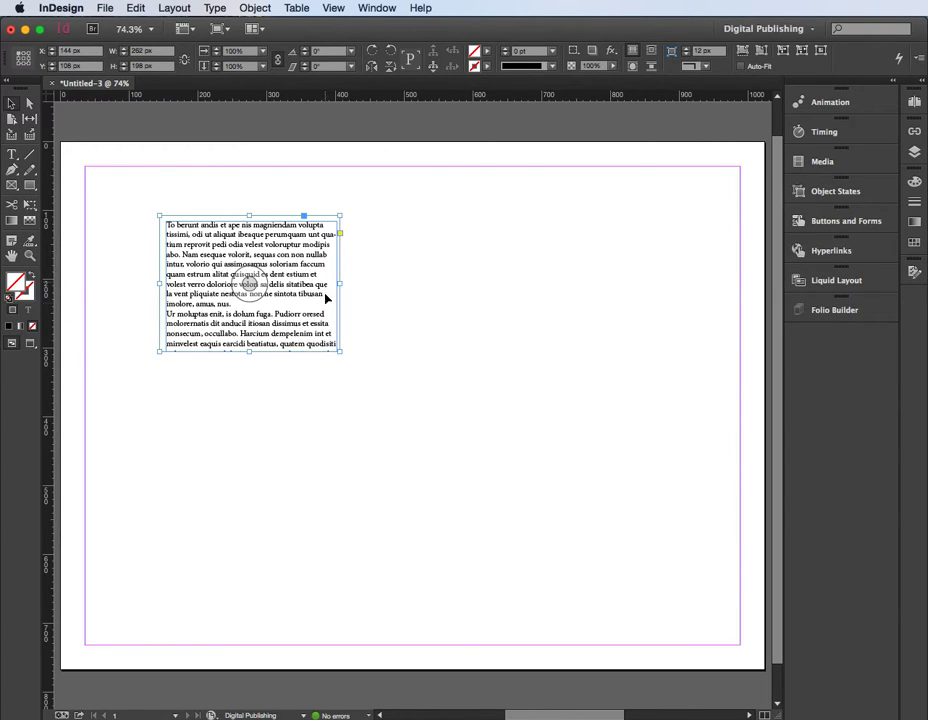
drag(340, 284, 348, 286)
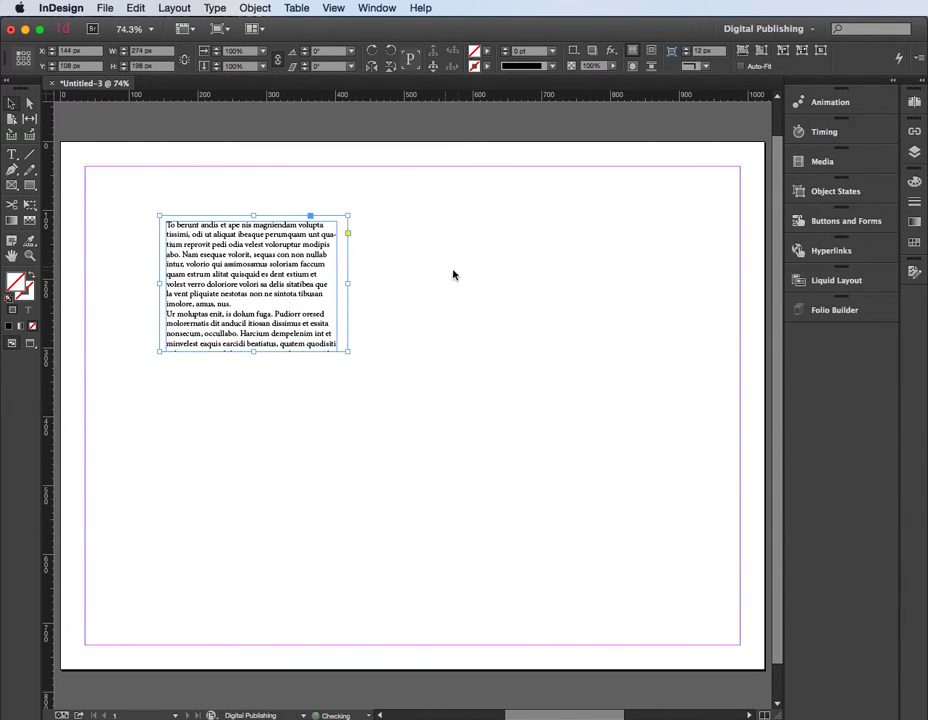
Make the container a scrollable frame overlay with Vertical scroll direction and Use Document Position as its initial content position
click(430, 308)
click(349, 264)
click(370, 7)
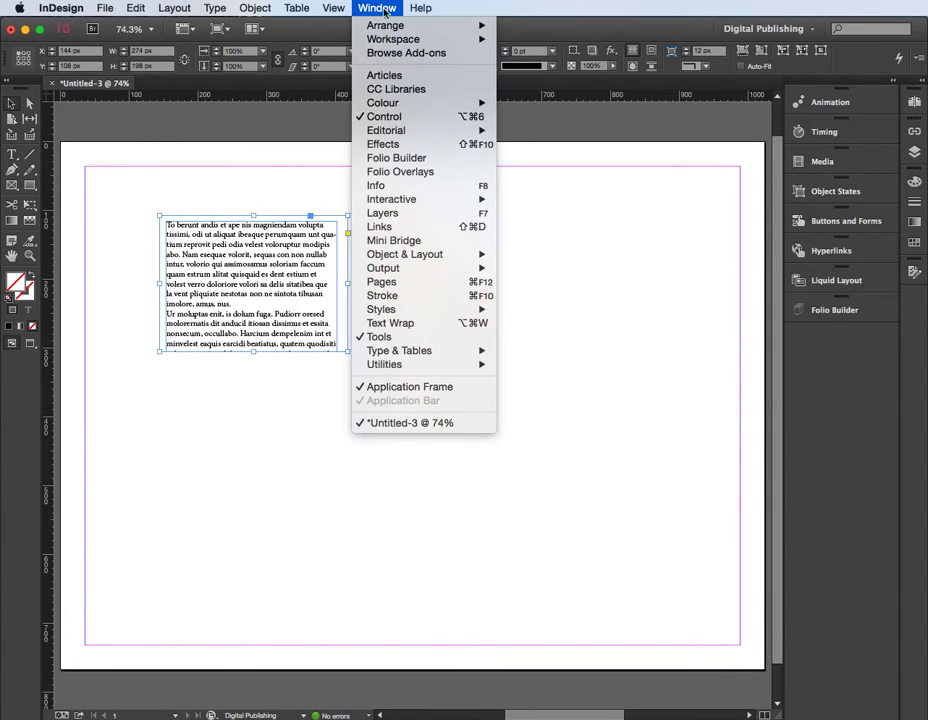
mouse_move(385, 134)
click(420, 172)
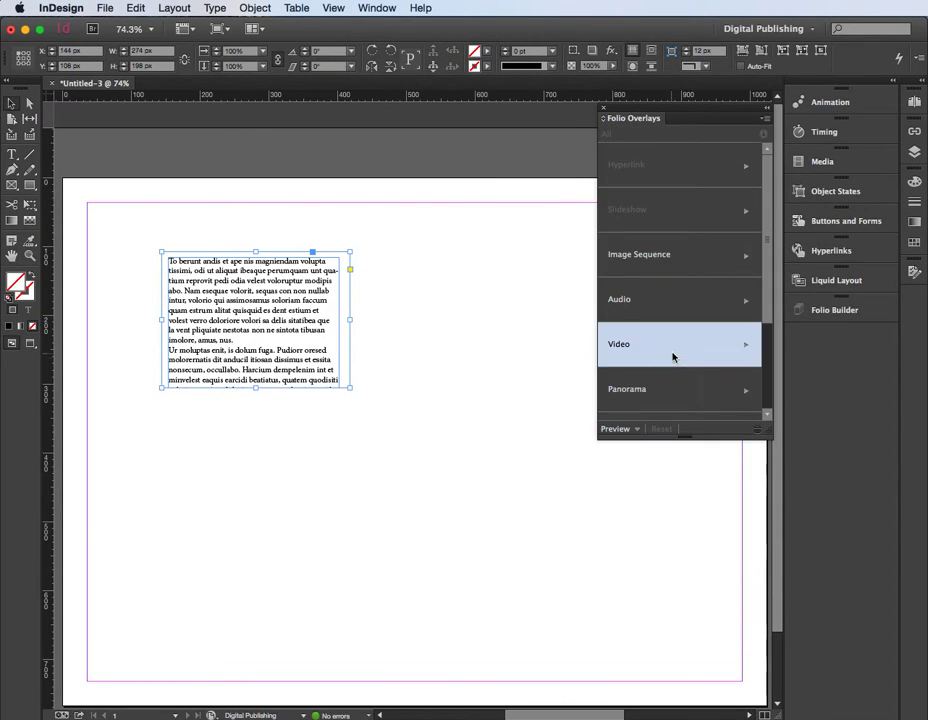
scroll(680, 348, down, 3)
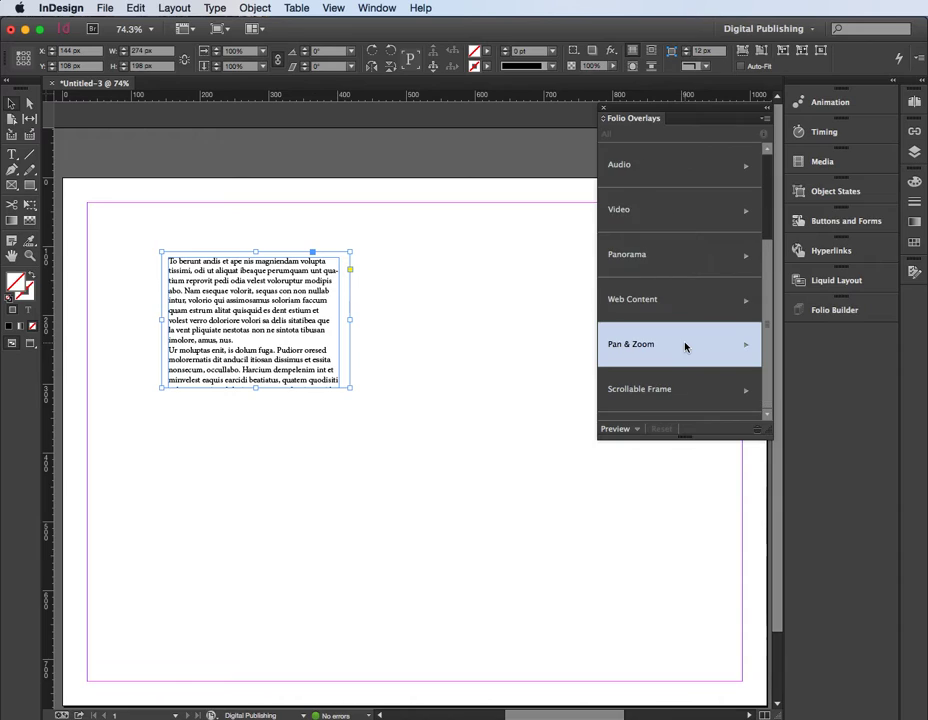
click(672, 392)
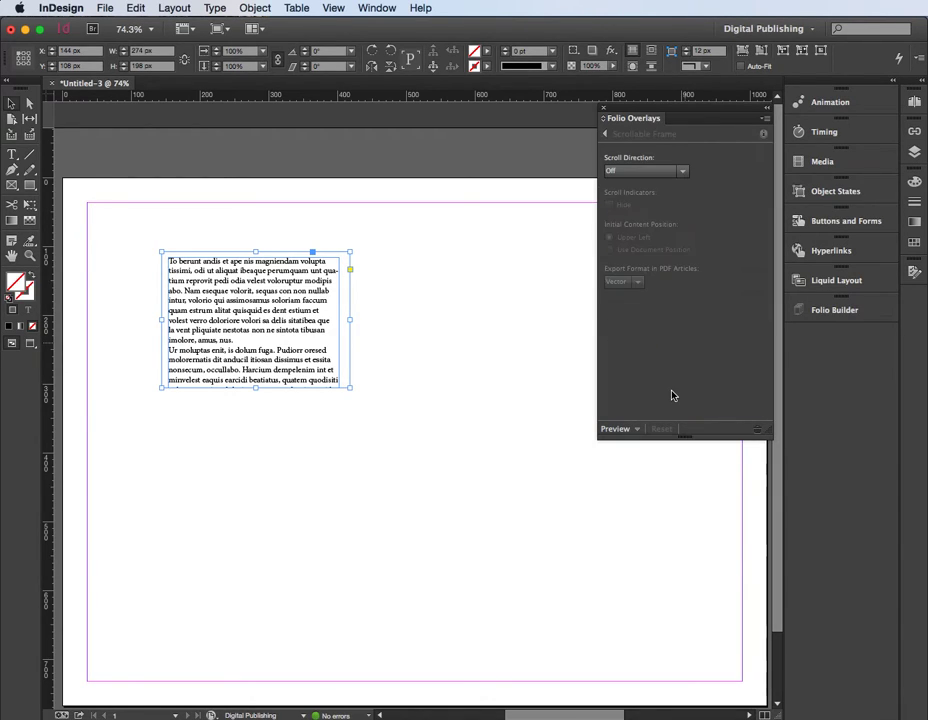
click(668, 172)
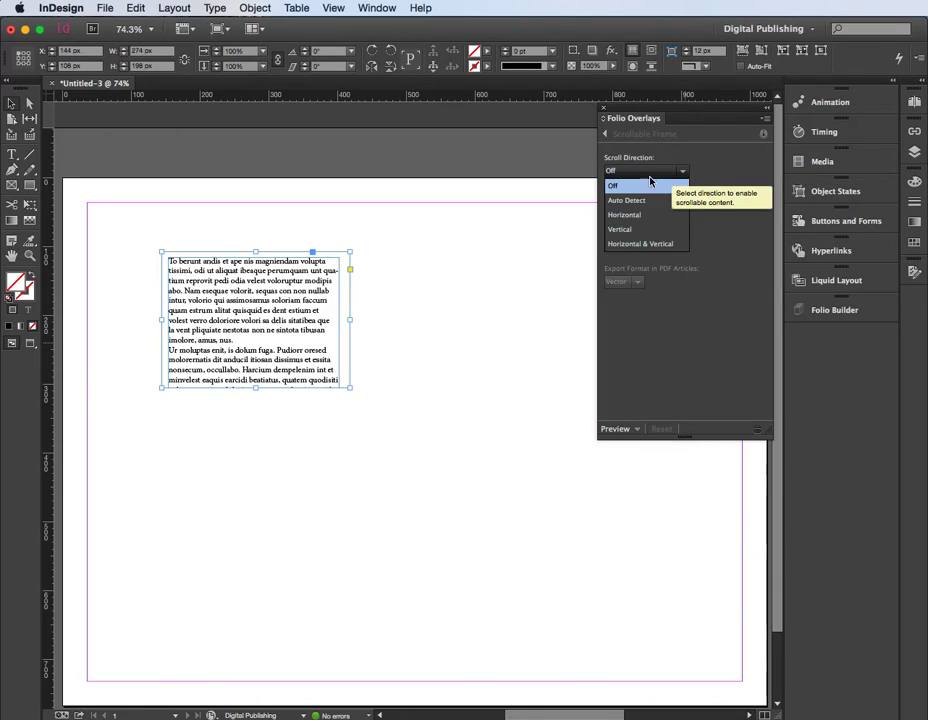
click(620, 230)
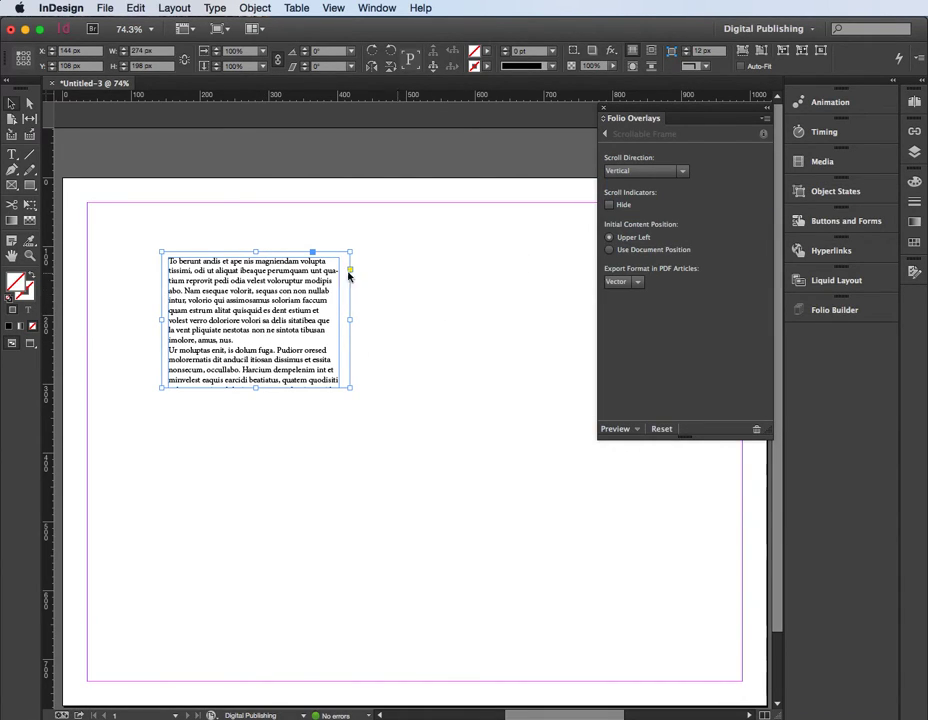
click(610, 251)
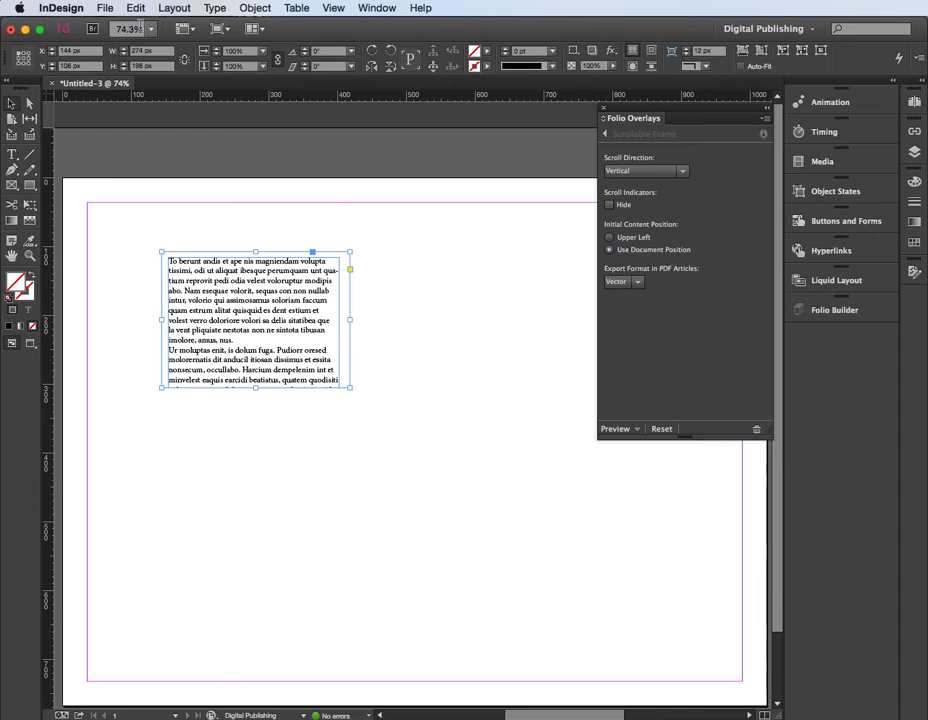
Preview the folio in Adobe Content Viewer and test scrolling the text up and down inside its frame
click(104, 8)
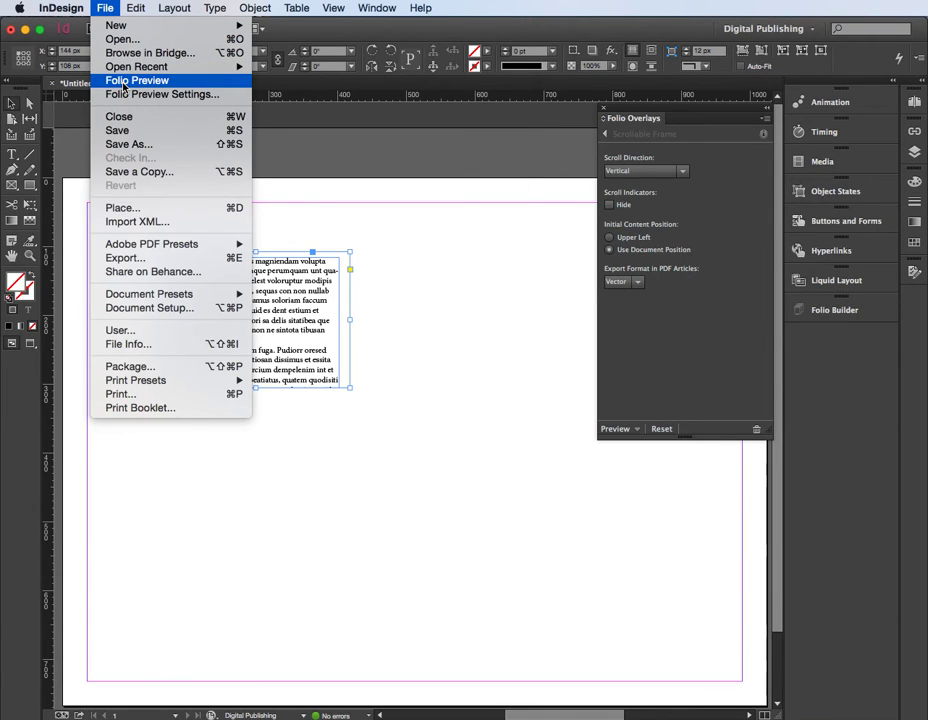
click(123, 82)
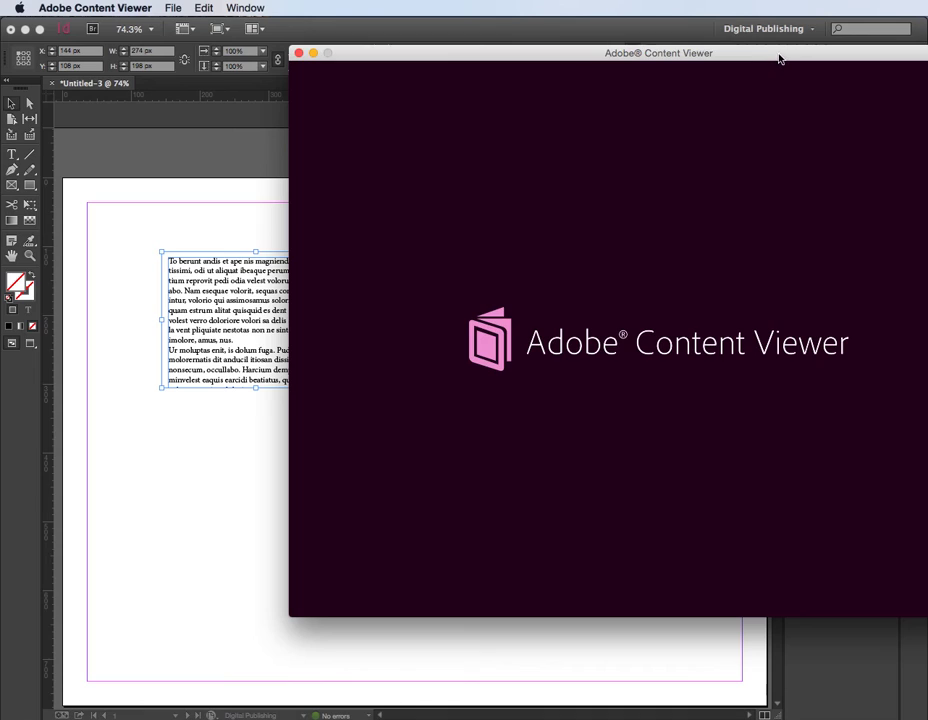
drag(780, 59, 547, 54)
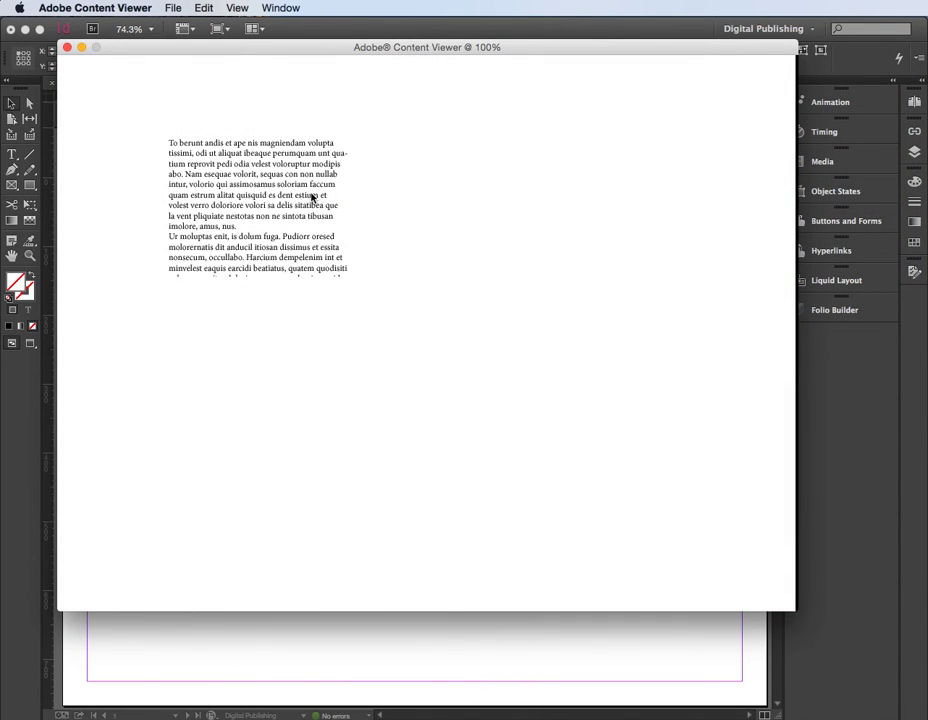
click(312, 198)
scroll(310, 189, down, 5)
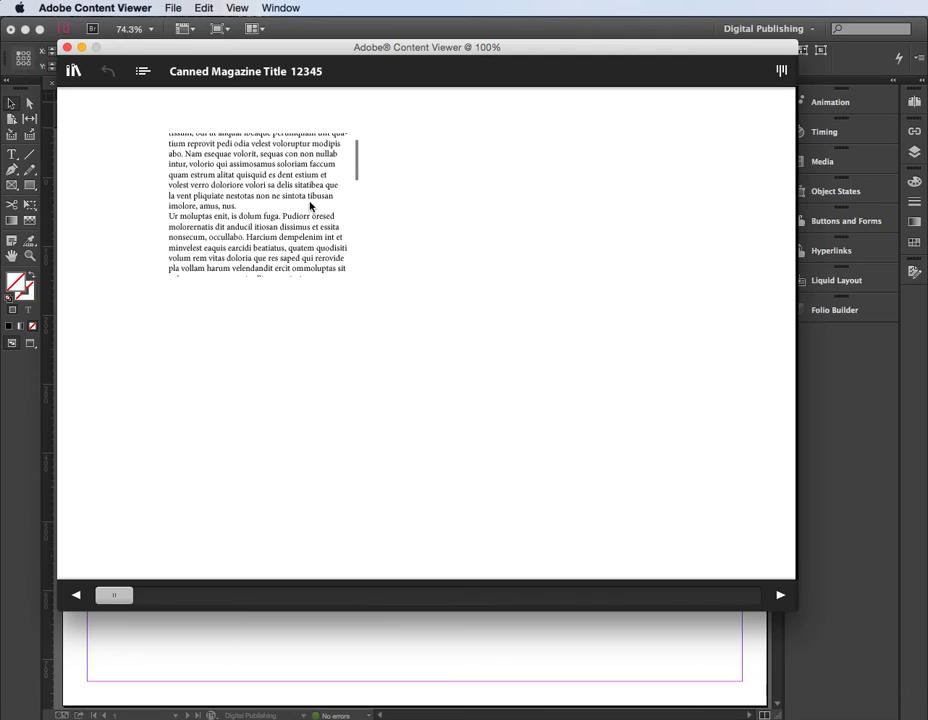
scroll(310, 200, down, 5)
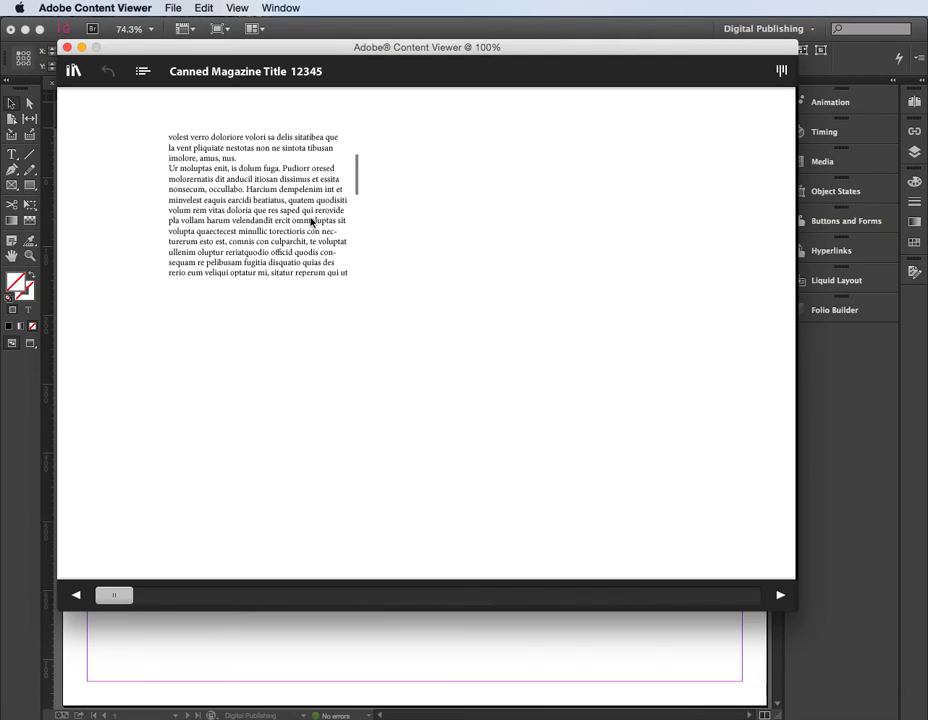
scroll(310, 215, down, 6)
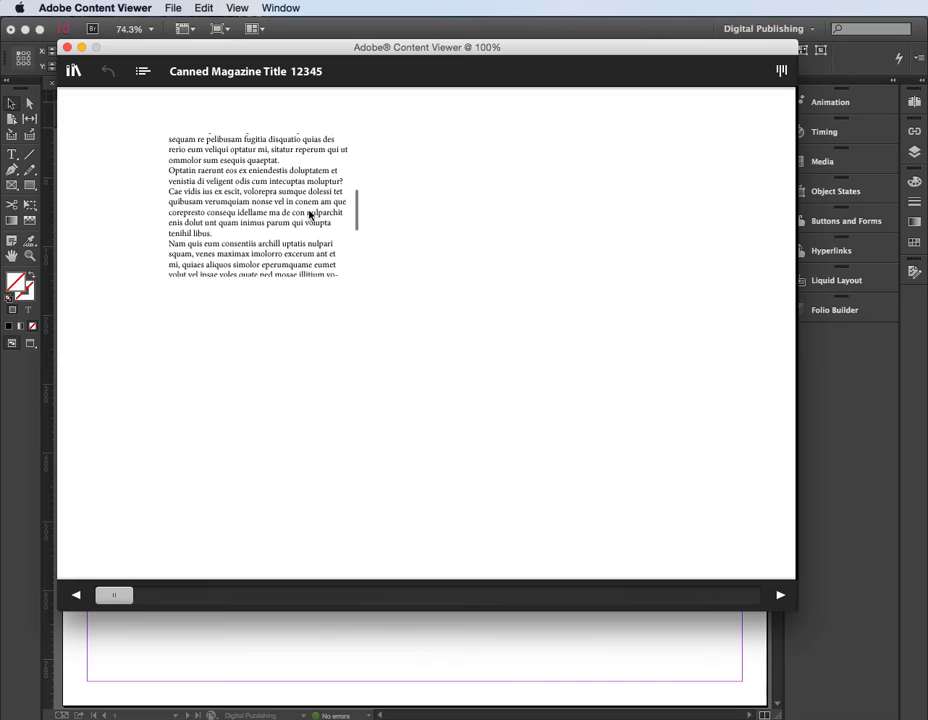
scroll(317, 269, up, 15)
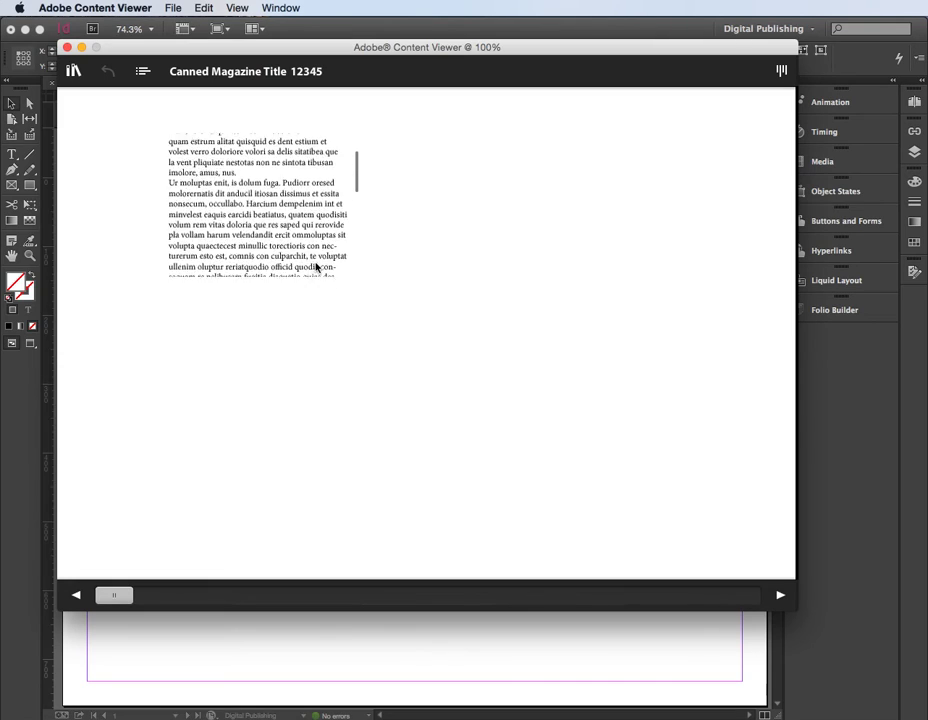
scroll(315, 244, down, 2)
scroll(318, 192, down, 6)
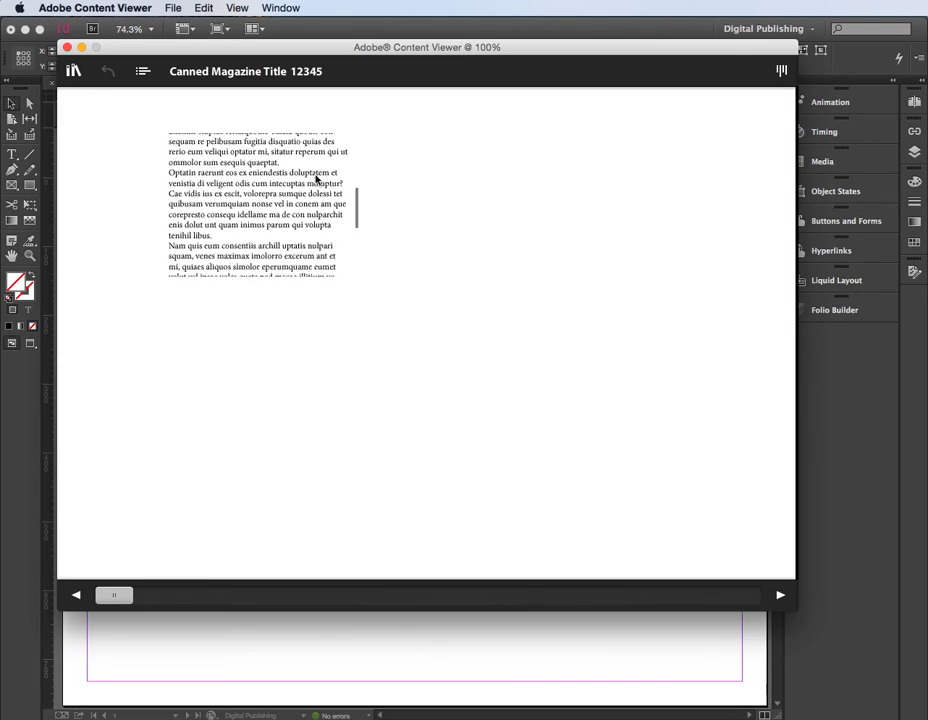